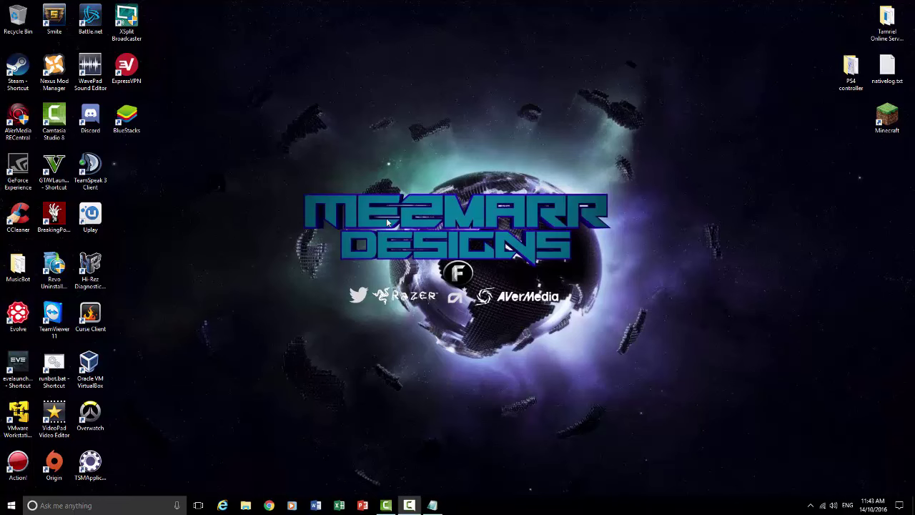
Restore the Notepad port notes and highlight the source line and its web address
click(810, 505)
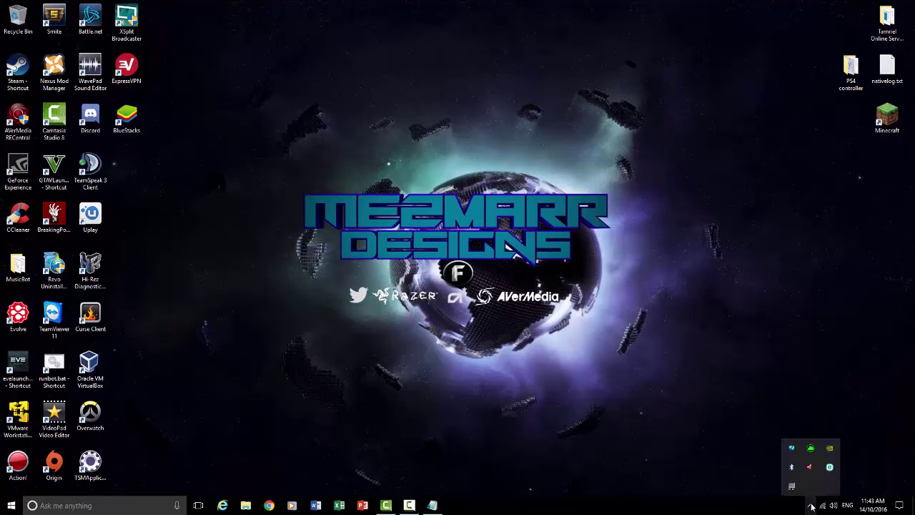
click(583, 387)
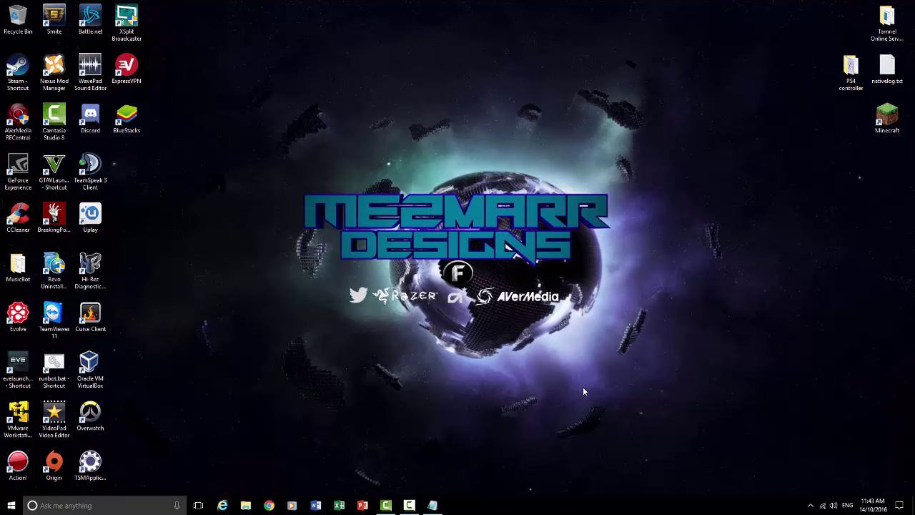
click(435, 504)
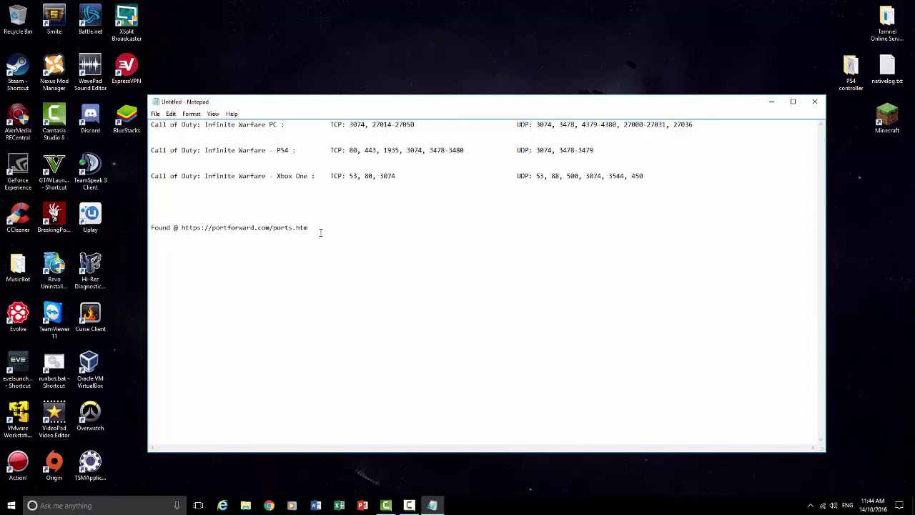
drag(321, 231, 151, 229)
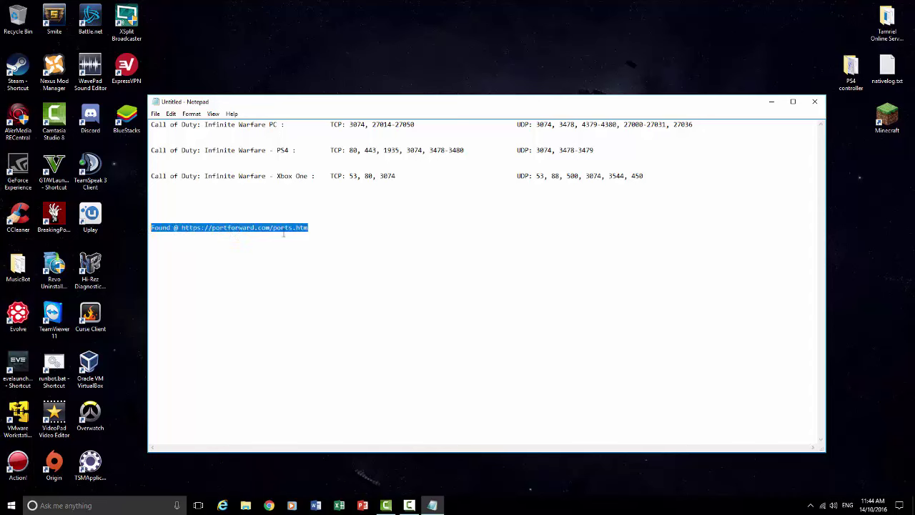
click(320, 229)
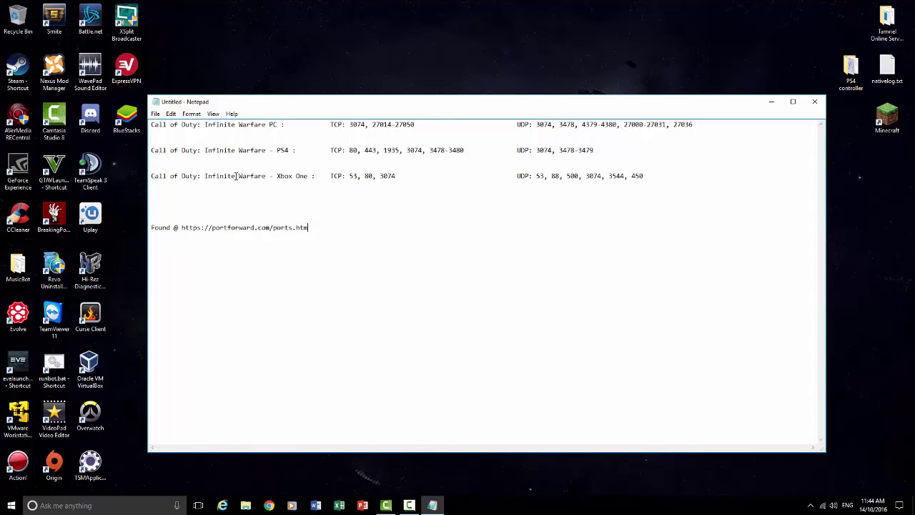
key(shift+Home)
key(ctrl+shift+Right)
key(ctrl+shift+Right)
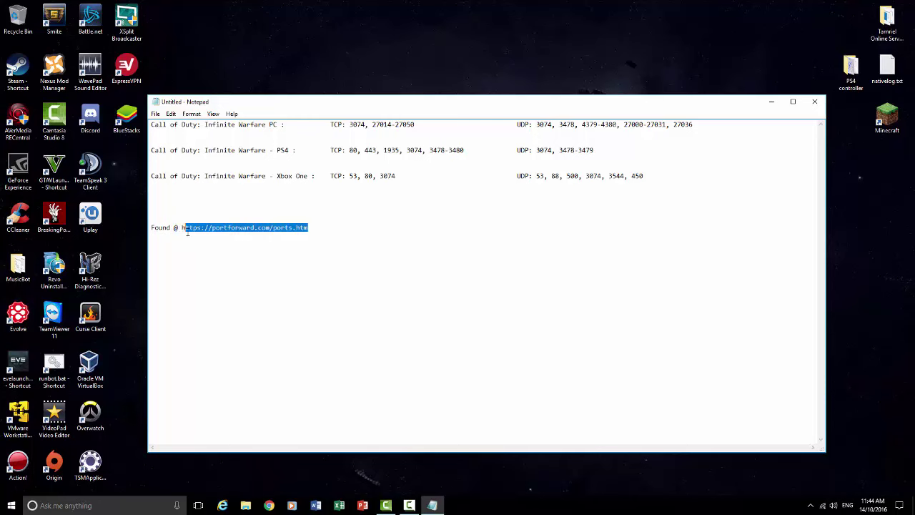
key(Right)
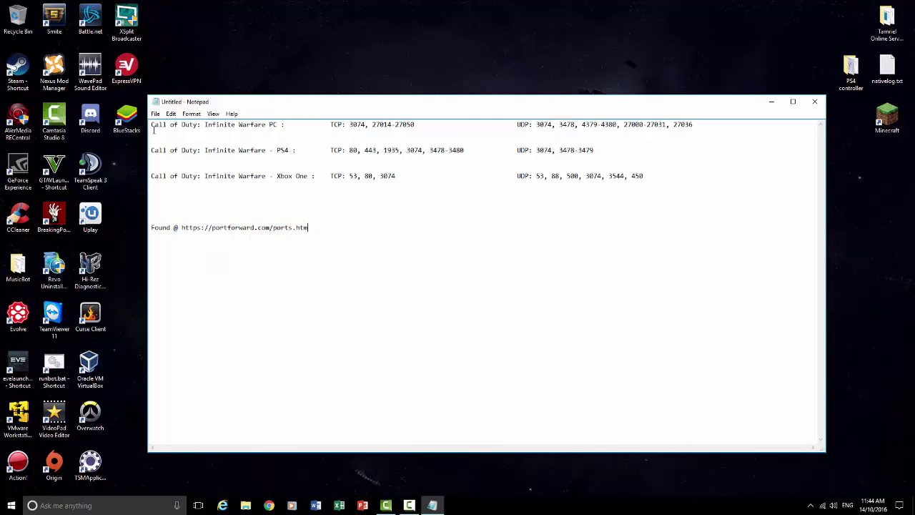
Highlight the PC port numbers and point out port 3074 on the PC and Xbox One lines
drag(327, 124, 695, 124)
drag(401, 124, 456, 126)
click(514, 141)
click(294, 176)
click(388, 176)
click(363, 123)
click(390, 179)
Minimise Notepad and launch Command Prompt from the Win+X menu
click(432, 506)
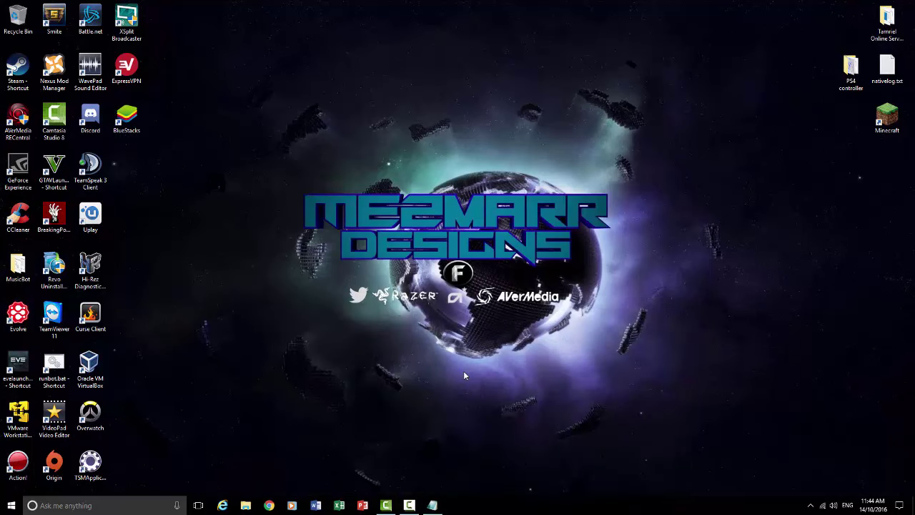
key(super+x)
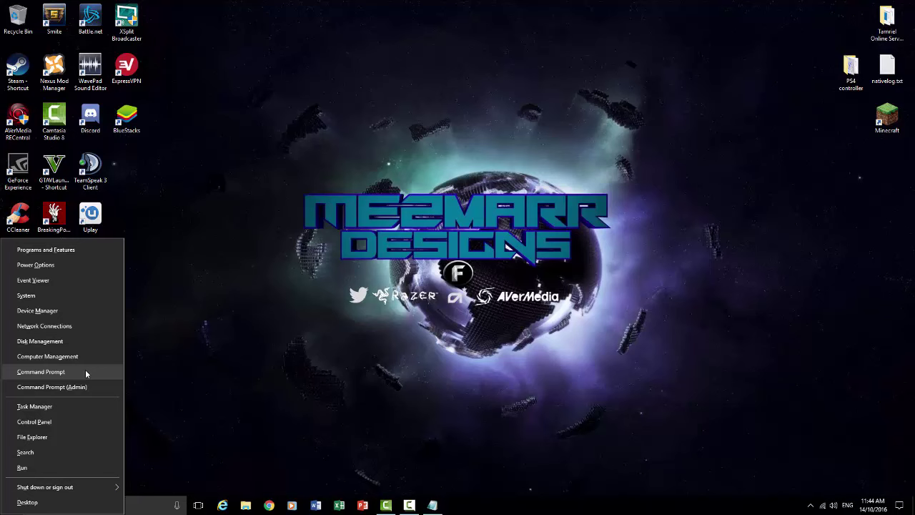
key(Escape)
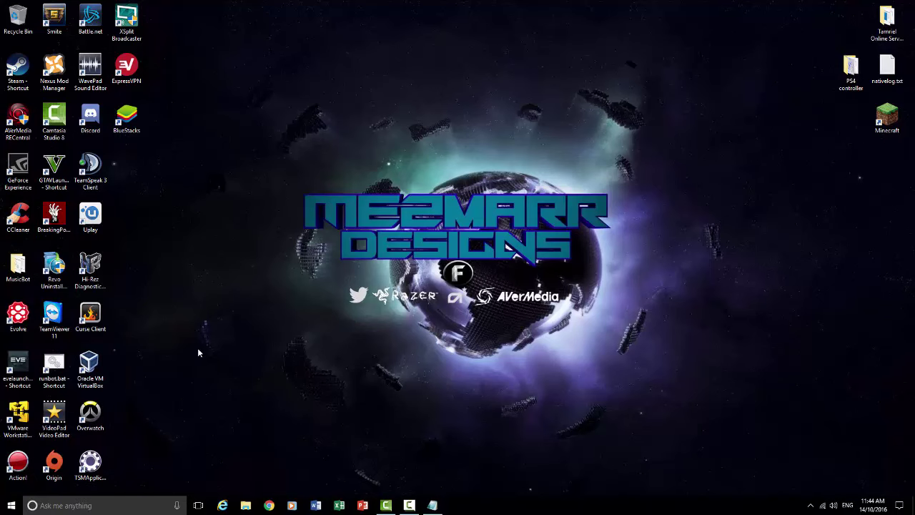
key(super+x)
key(c)
text(i)
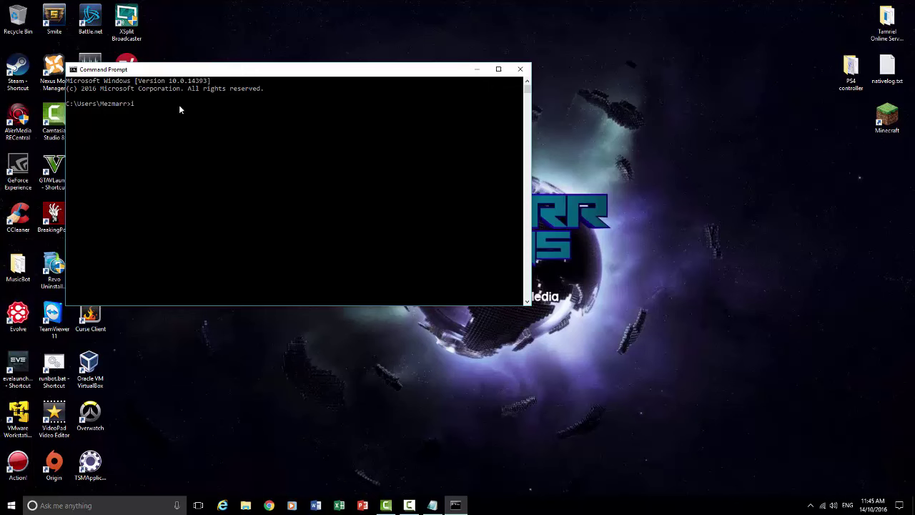
Run ipconfig and scroll to the Wireless LAN adapter WiFi section
text(pconfig)
key(Return)
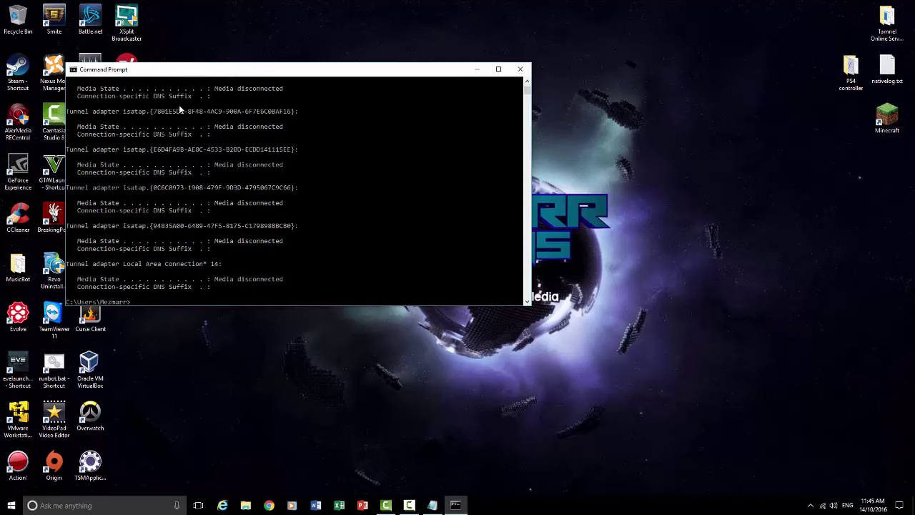
scroll(284, 206, up, 2)
scroll(143, 157, up, 1)
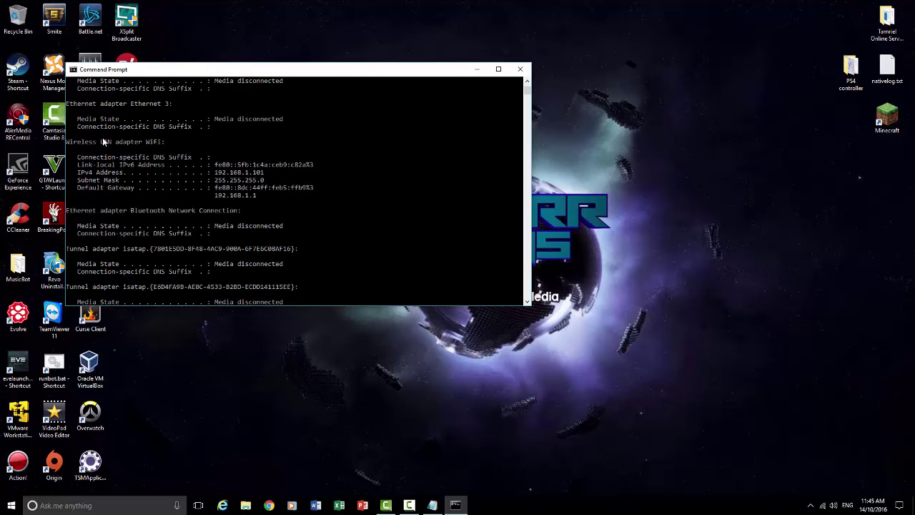
click(67, 139)
scroll(189, 187, down, 4)
scroll(190, 187, down, 4)
scroll(137, 249, up, 8)
scroll(148, 240, up, 2)
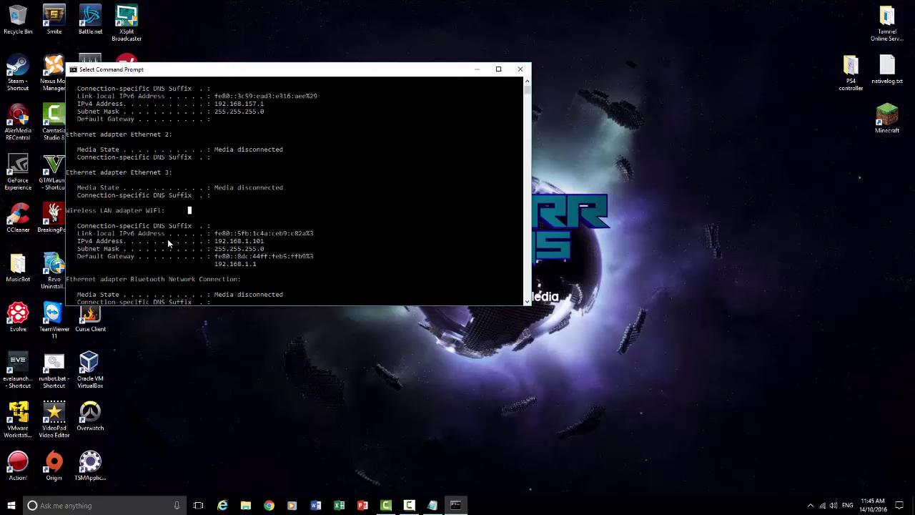
scroll(167, 238, up, 1)
scroll(277, 197, up, 2)
scroll(267, 214, down, 3)
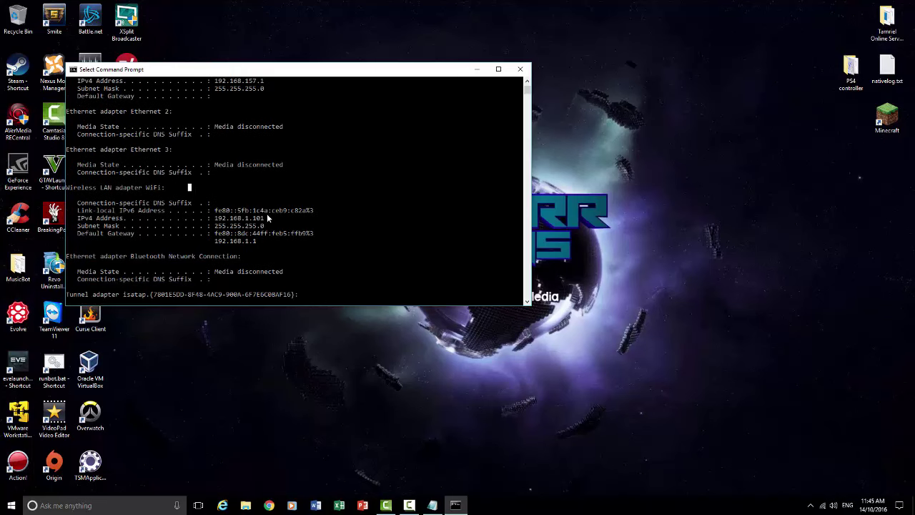
Select and copy the WiFi IPv4 address 192.168.1.101
drag(265, 218, 73, 220)
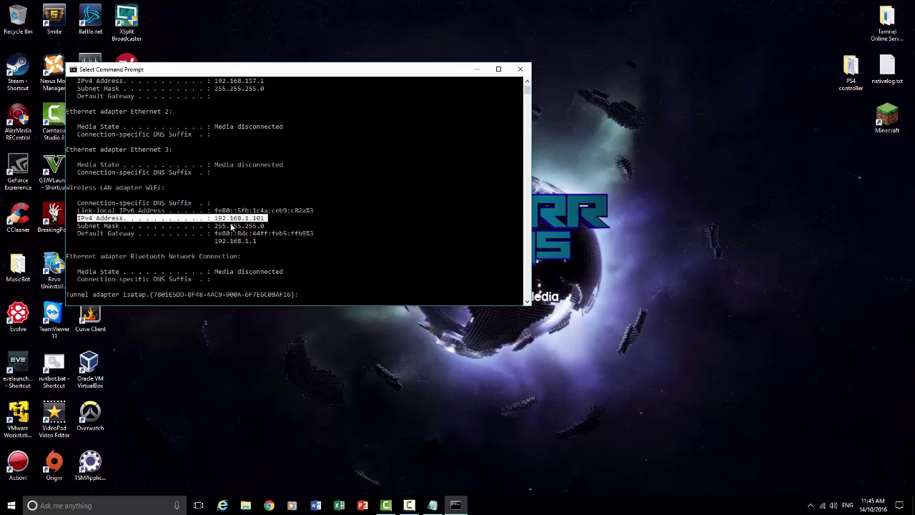
drag(263, 222, 215, 222)
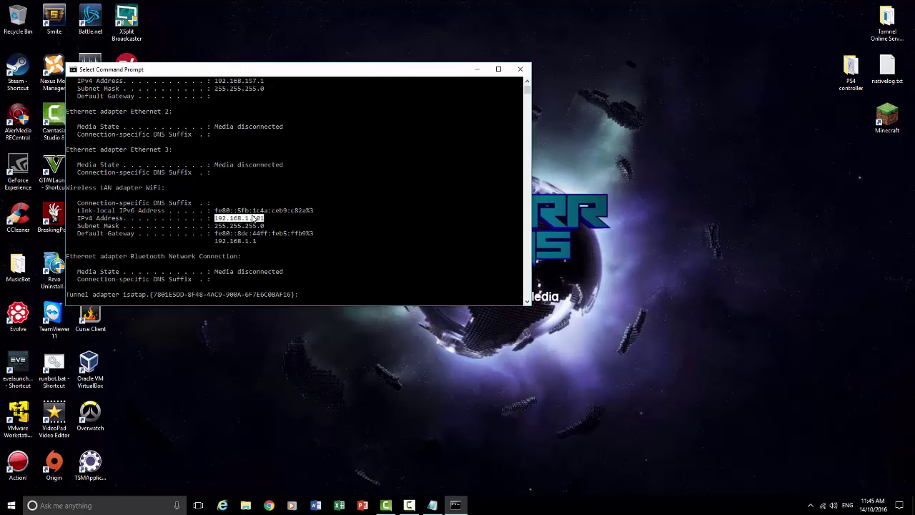
right_click(254, 219)
click(265, 220)
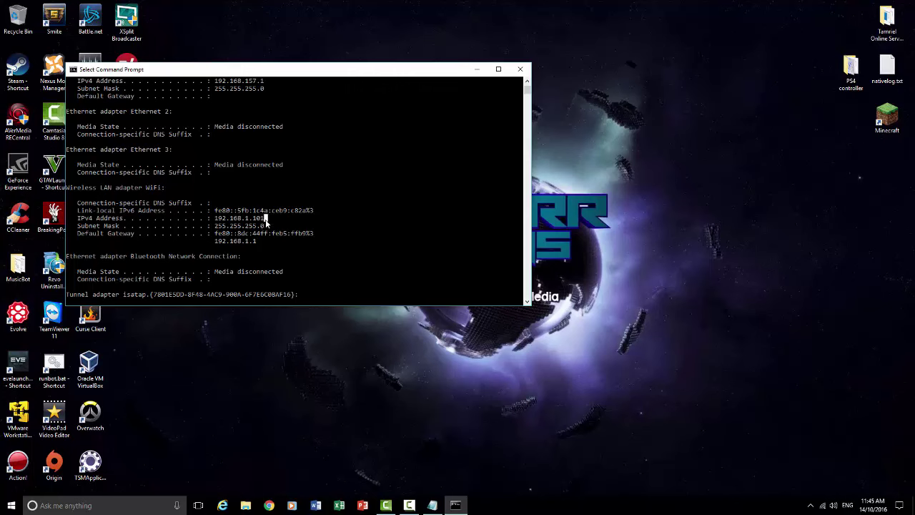
drag(265, 221, 218, 222)
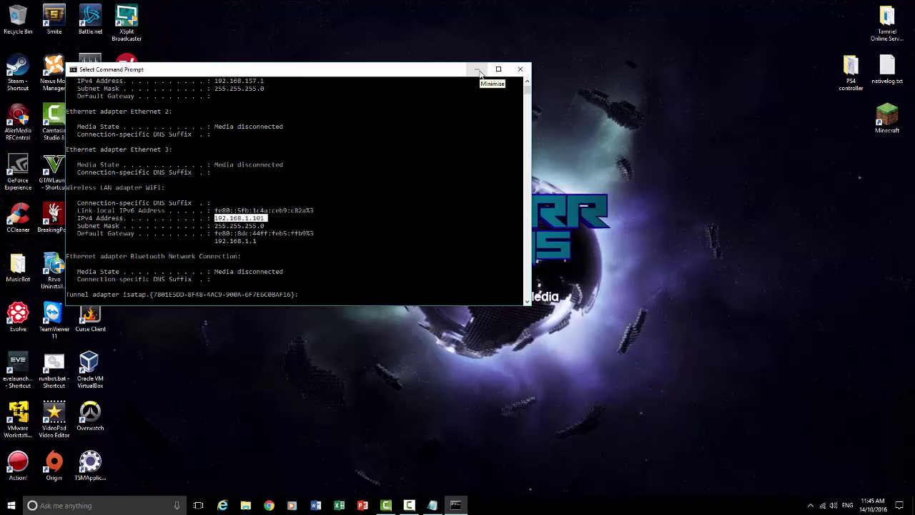
Minimise Command Prompt and open File Explorer's Network view
click(477, 69)
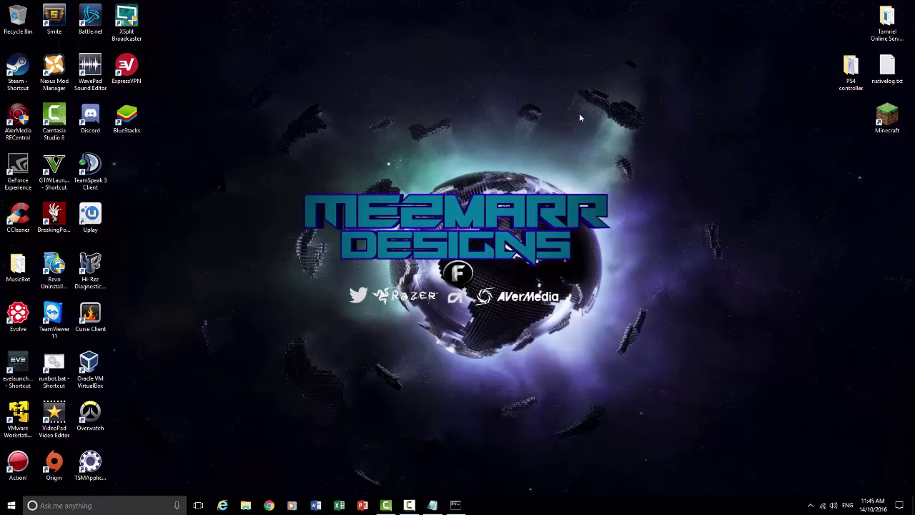
key(super+x)
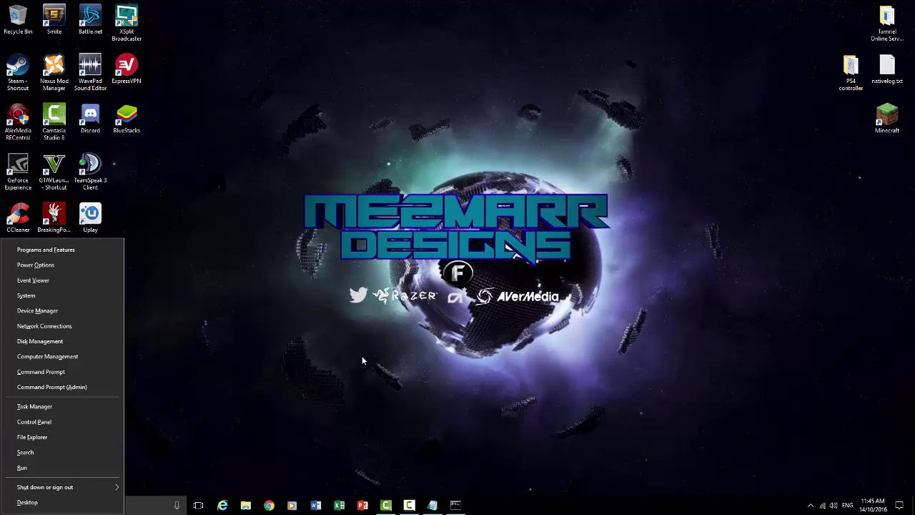
key(e)
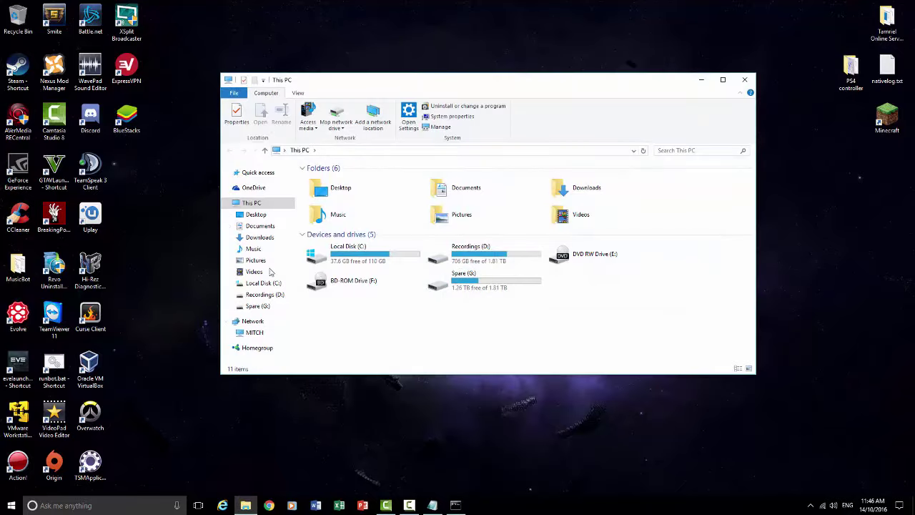
click(254, 321)
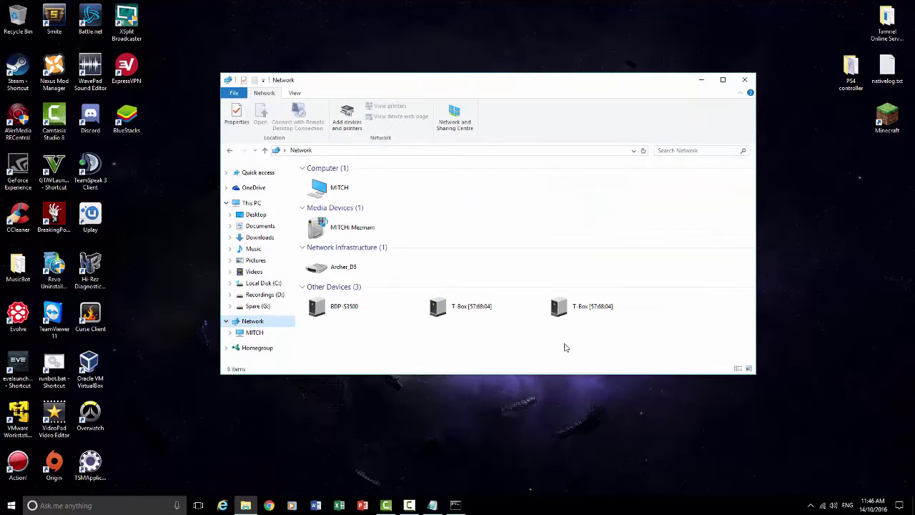
Open the Properties window of the Archer_D5 router
click(362, 266)
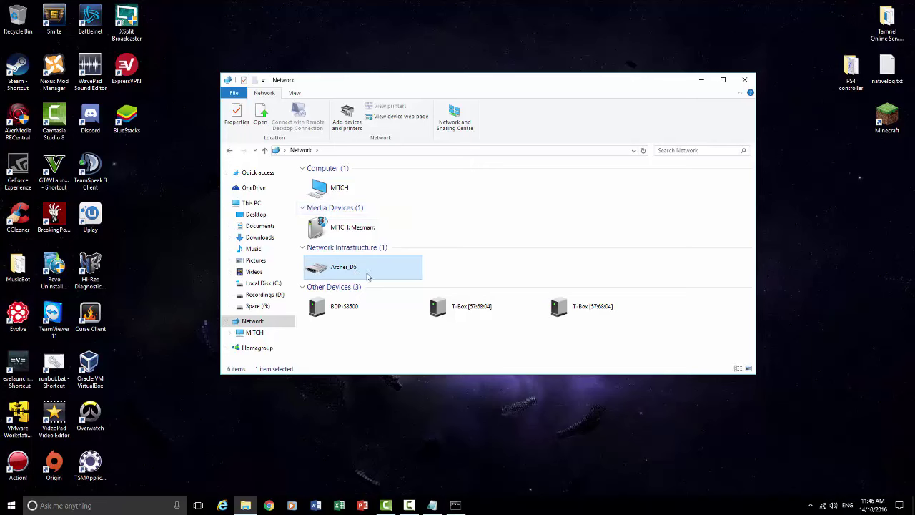
click(351, 190)
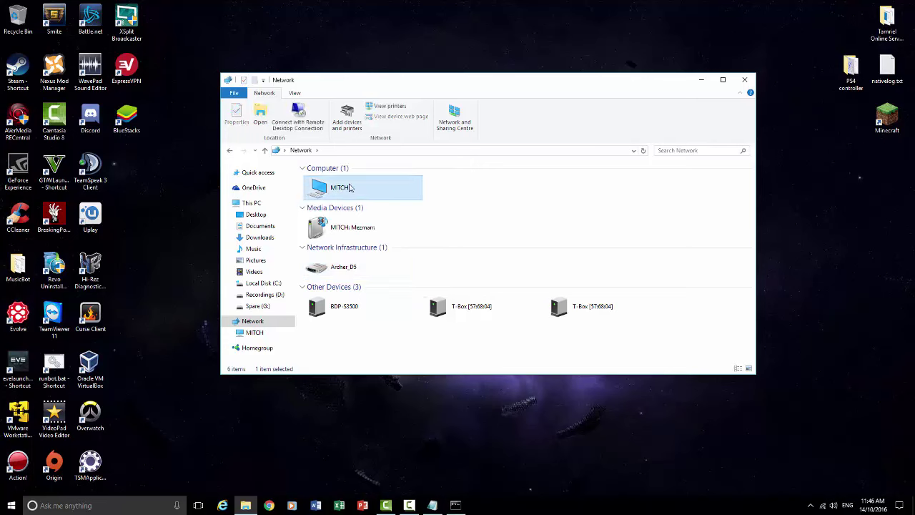
click(367, 231)
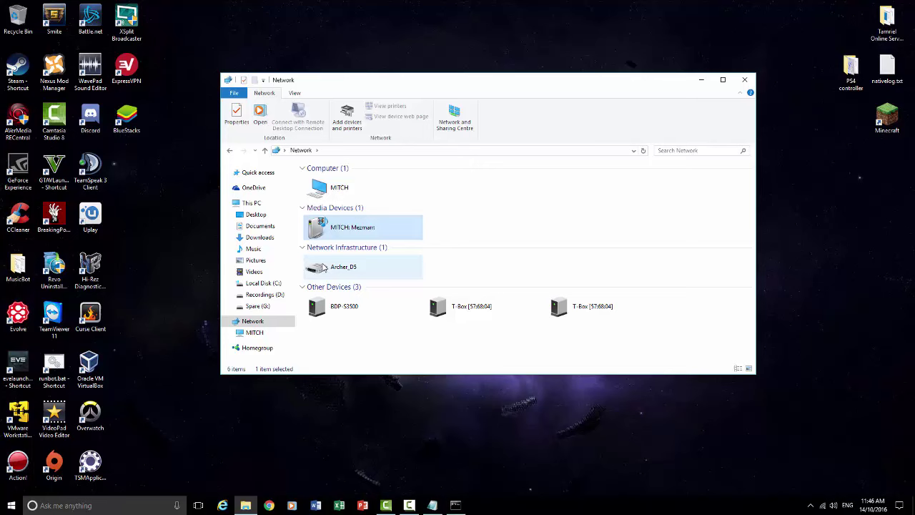
click(349, 268)
right_click(363, 273)
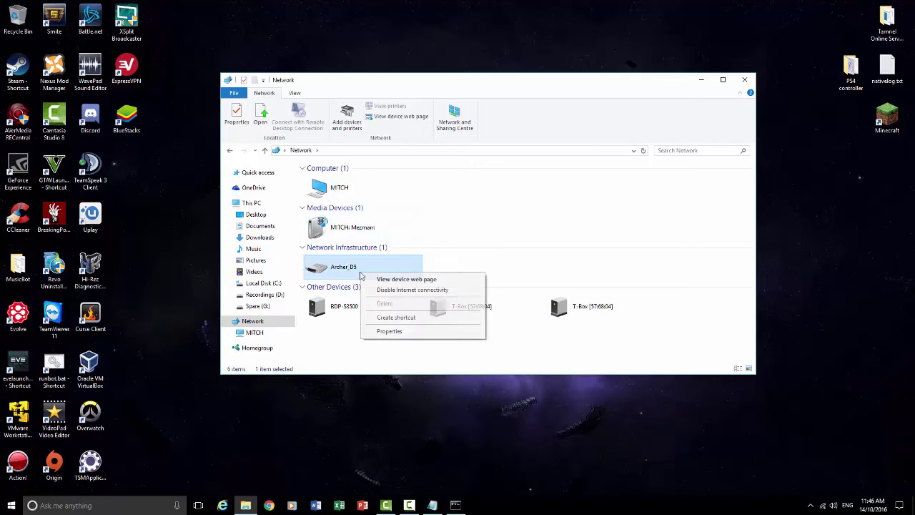
click(443, 332)
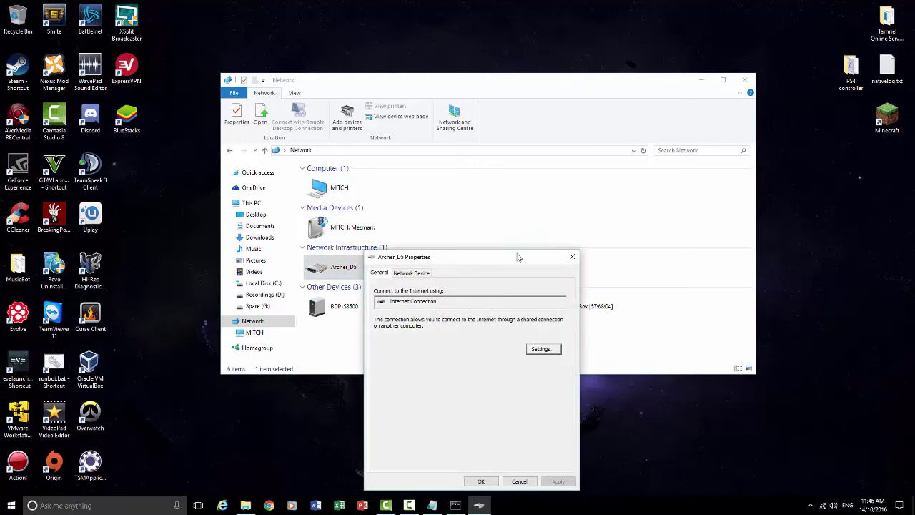
Delete every service, including CoD IW, from Archer_D5 Advanced Settings and confirm with OK
drag(518, 255, 527, 150)
click(552, 245)
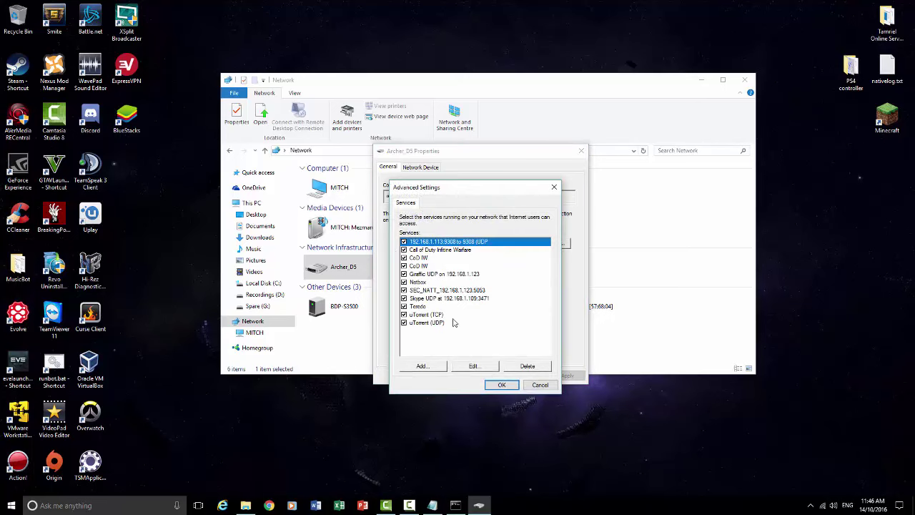
click(445, 252)
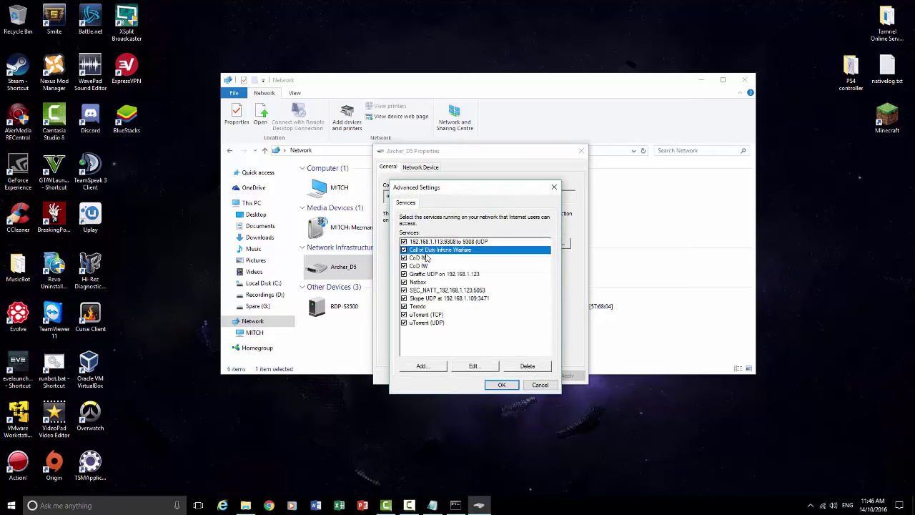
click(436, 257)
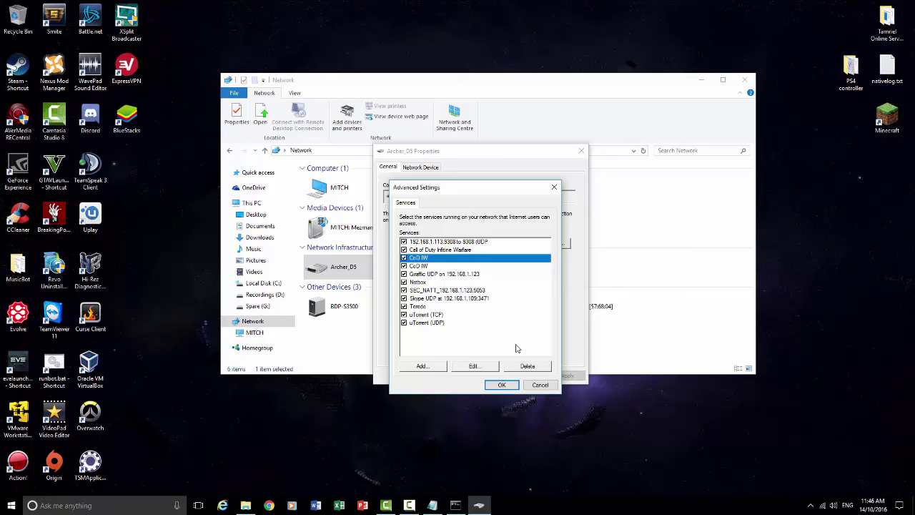
click(520, 366)
double_click(520, 366)
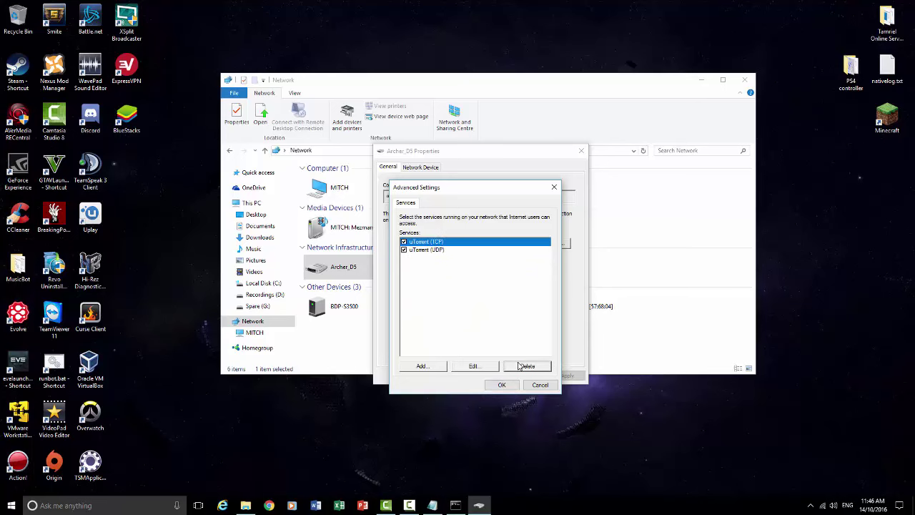
double_click(515, 368)
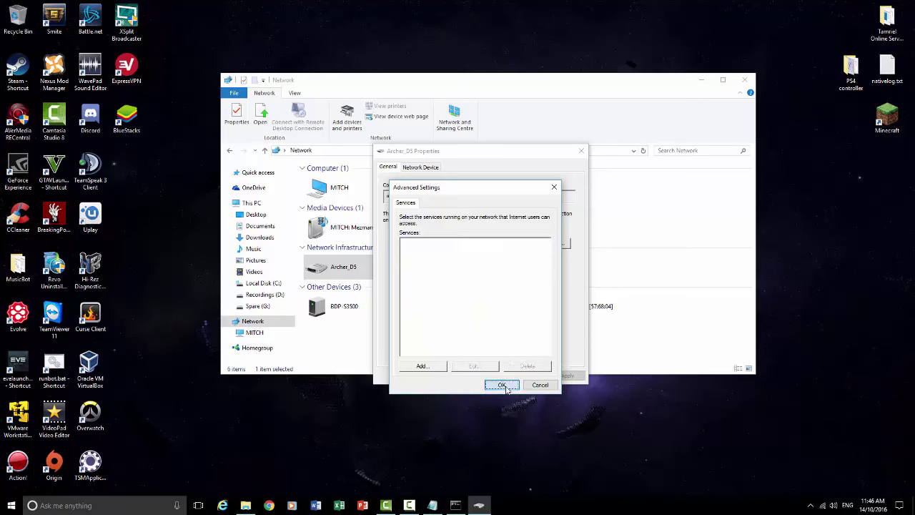
click(501, 384)
Add a new service in Advanced Settings with the description 'CoD IW'
click(552, 243)
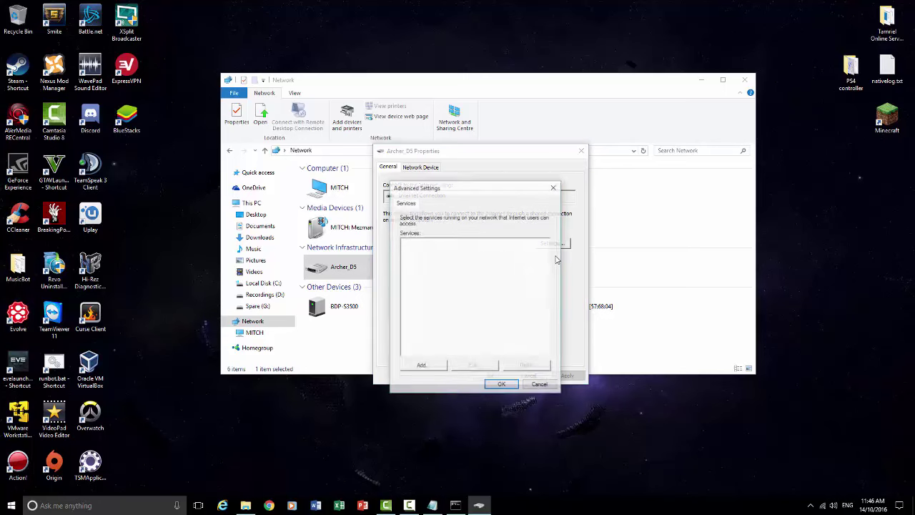
click(422, 366)
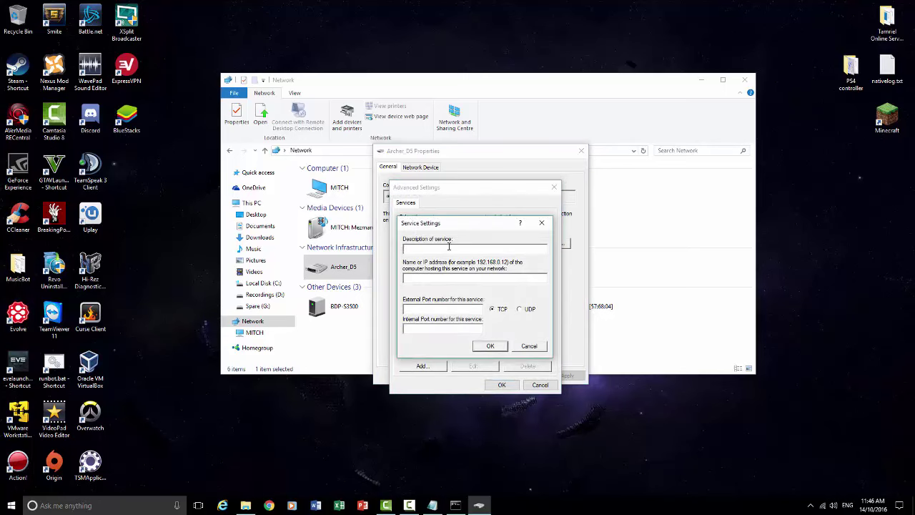
text(C)
text(oD IW)
click(422, 278)
Paste the IPv4 address 192.168.1.101 from Command Prompt into the service's address field
click(455, 509)
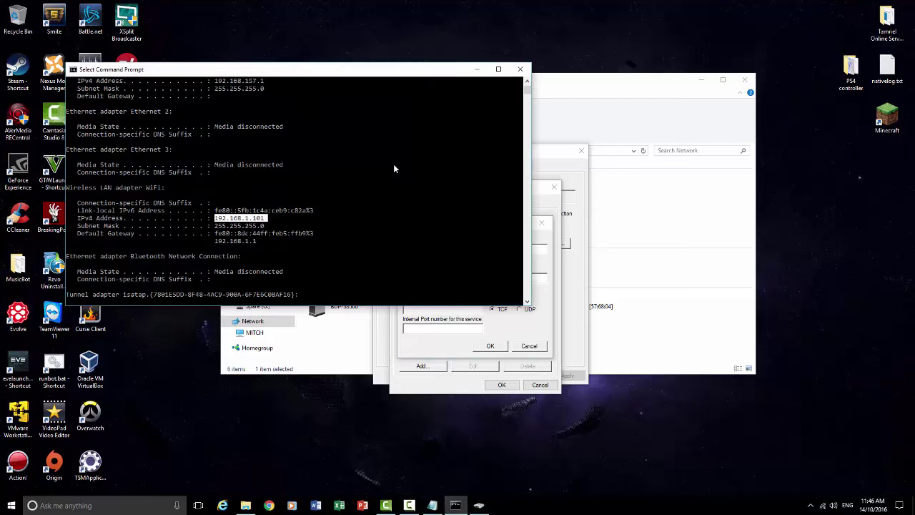
right_click(255, 223)
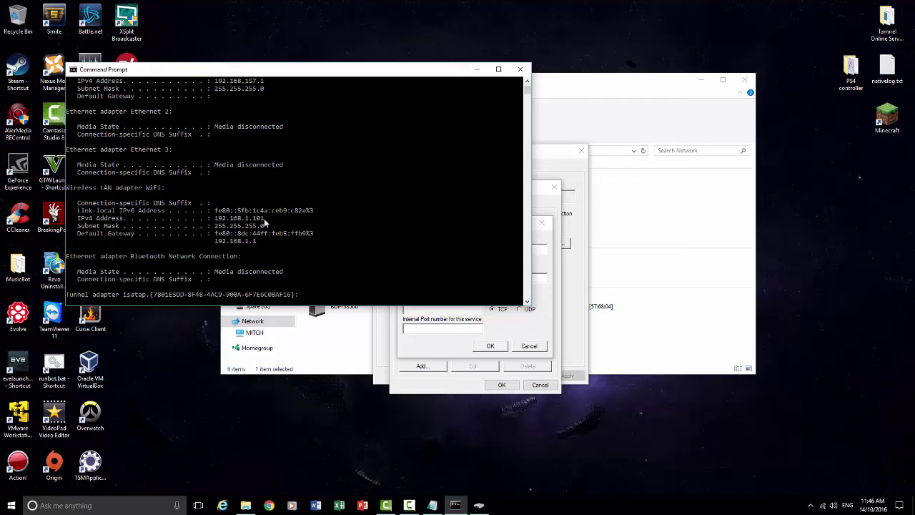
drag(264, 218, 215, 219)
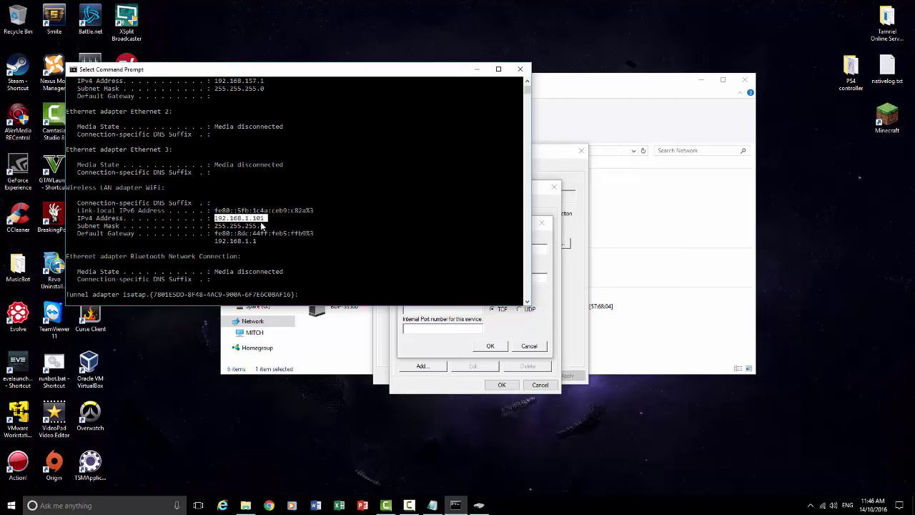
key(ctrl+c)
click(472, 302)
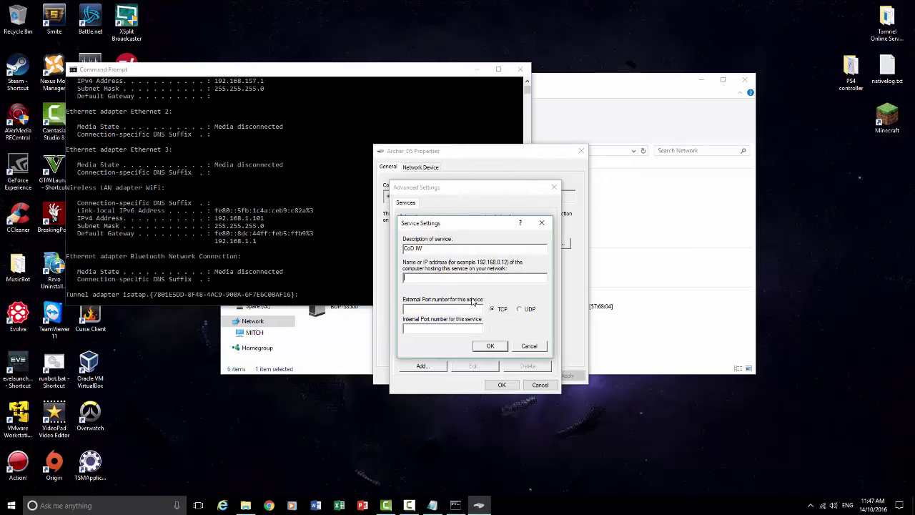
key(ctrl+v)
click(477, 68)
click(531, 150)
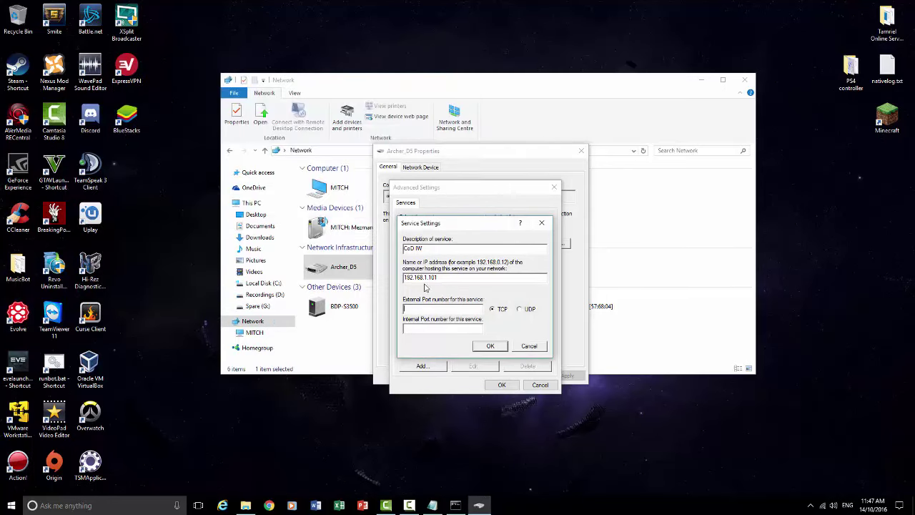
click(701, 80)
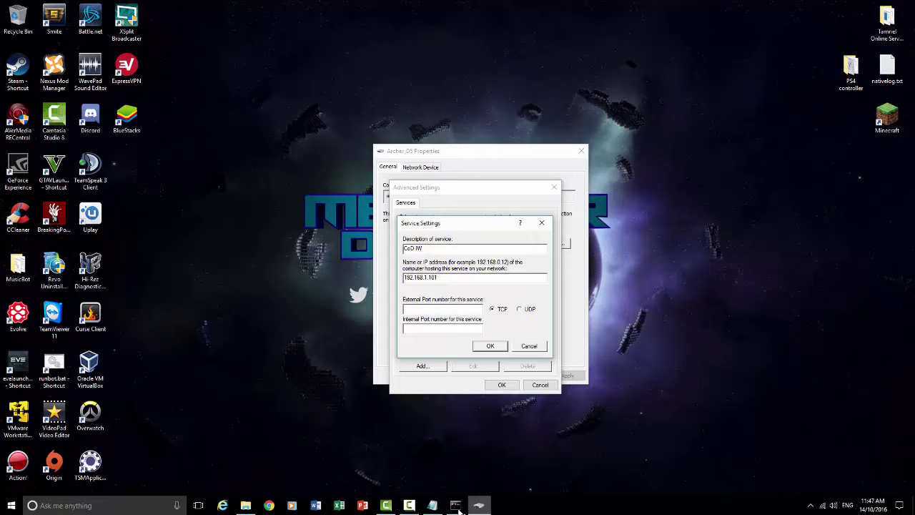
Copy port 3074 from Notepad into External Port, keep TCP, and save the CoD IW service
click(432, 506)
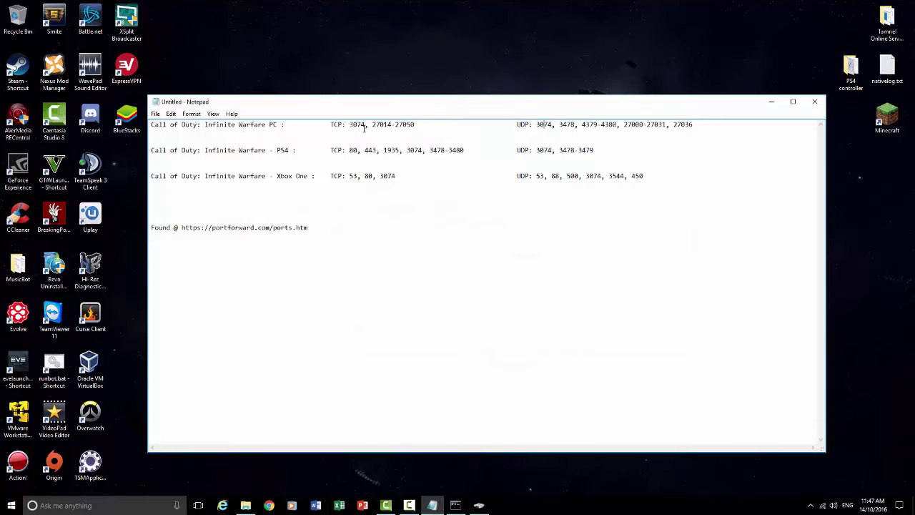
drag(351, 126, 366, 125)
click(479, 505)
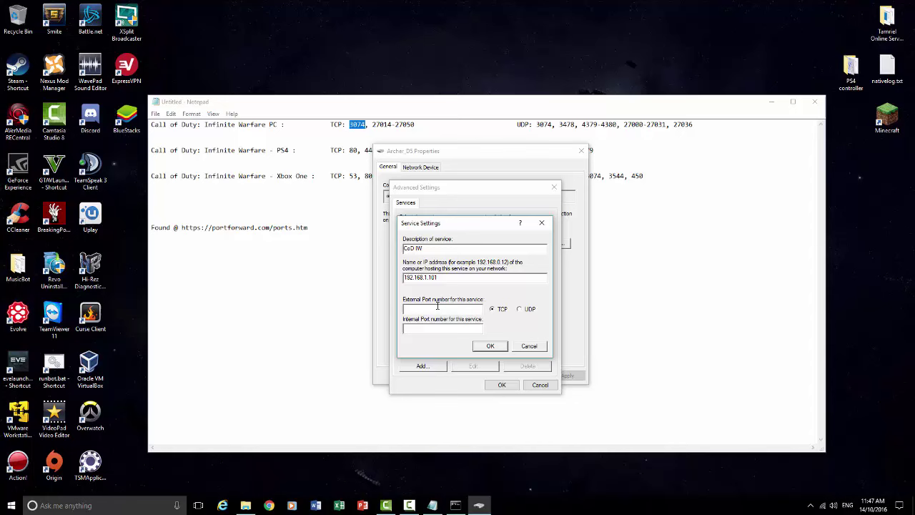
key(ctrl+v)
key(ctrl+v)
click(490, 347)
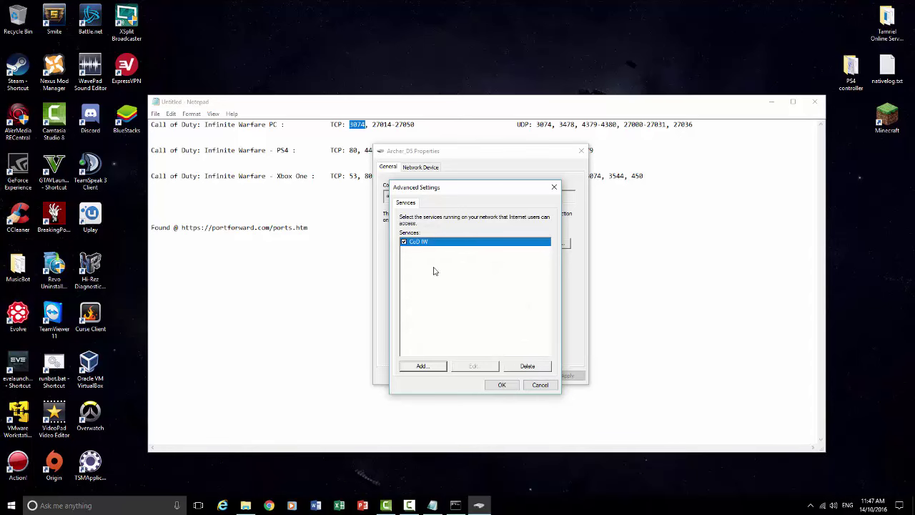
Add a second CoD IW service with address 192.168.1.101 copied from Command Prompt
click(423, 366)
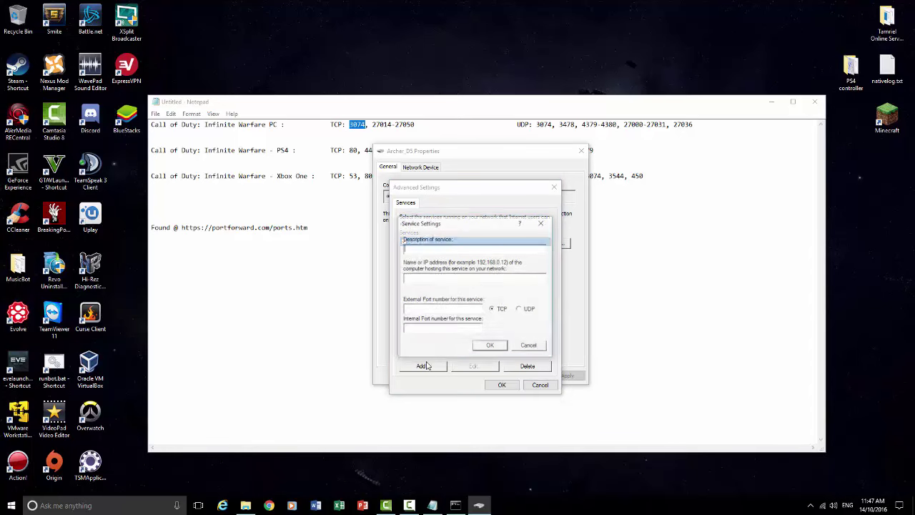
text(CoD)
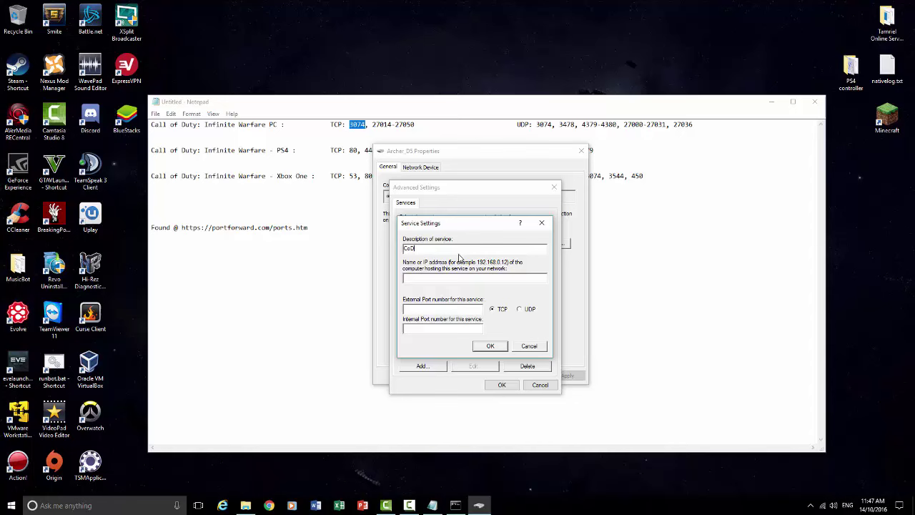
text( IW)
drag(431, 248, 404, 248)
click(423, 279)
click(455, 505)
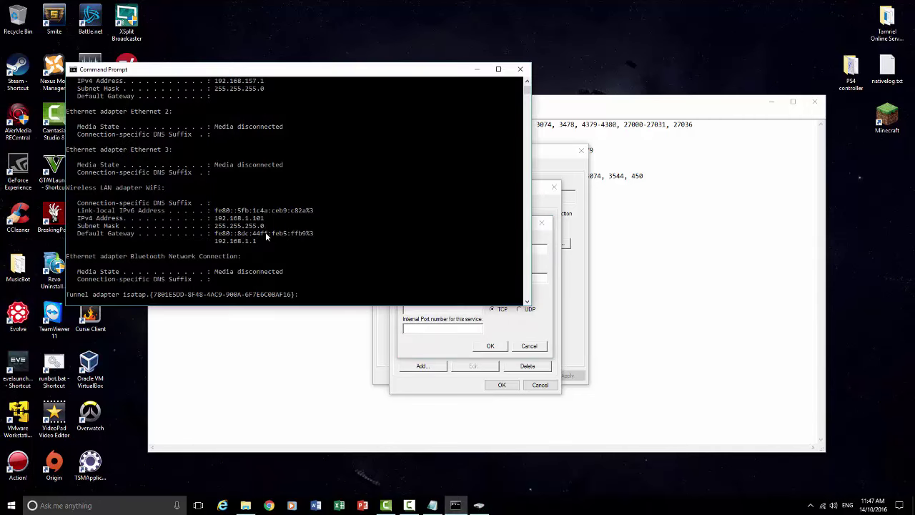
drag(263, 218, 214, 218)
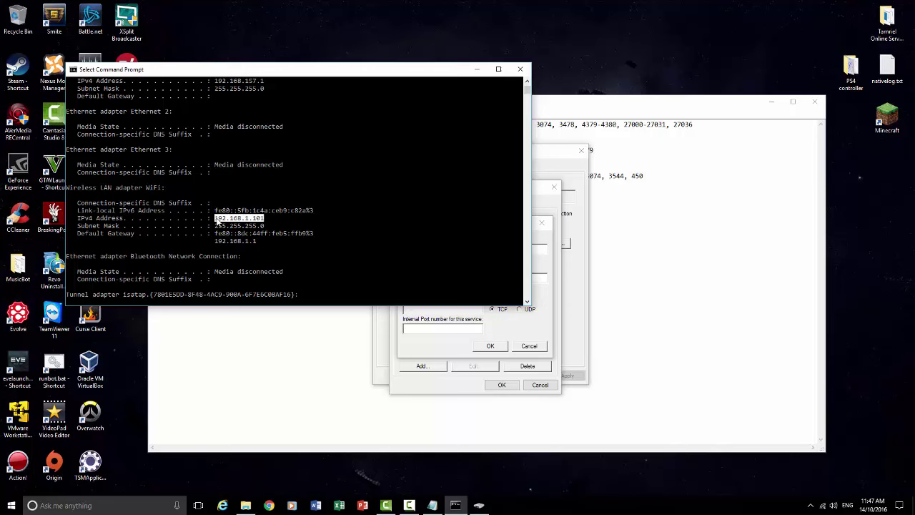
key(ctrl+c)
click(456, 322)
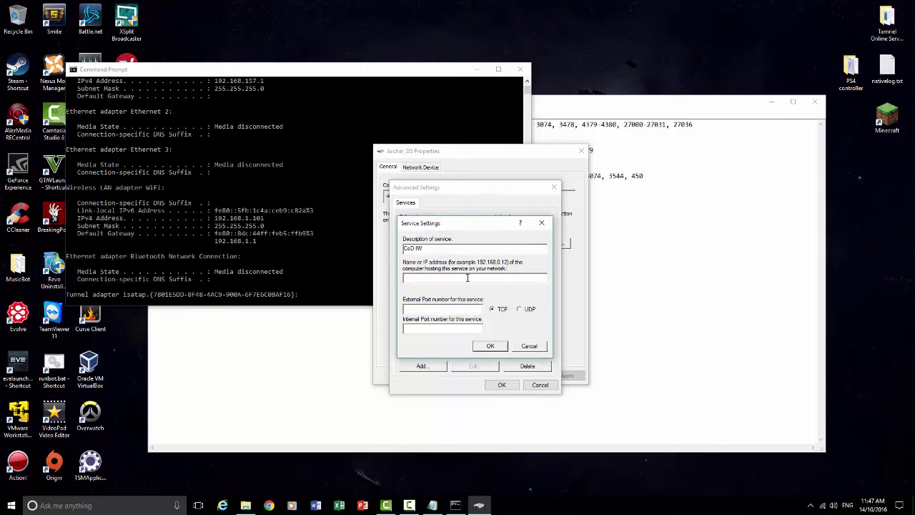
key(ctrl+v)
Set the second service to UDP port 3074, save it, and confirm Advanced Settings
click(429, 314)
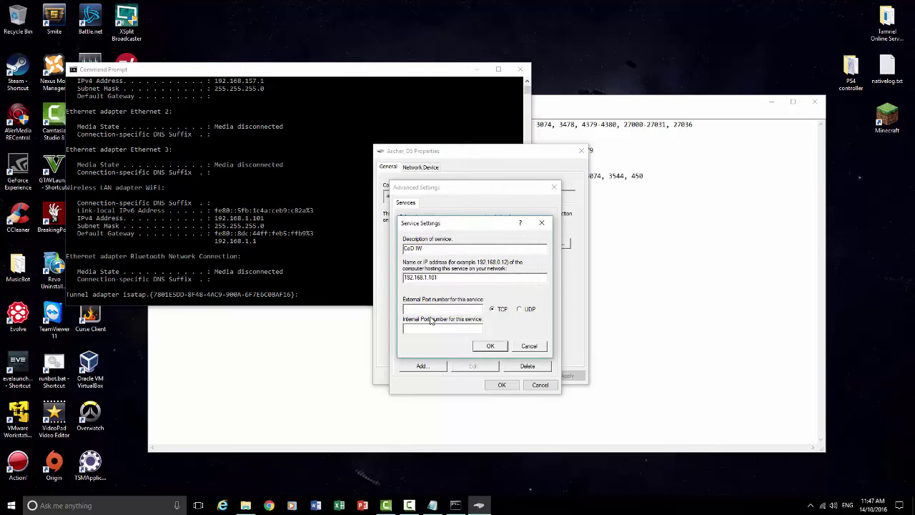
click(526, 310)
text(3074)
text(3074)
click(499, 346)
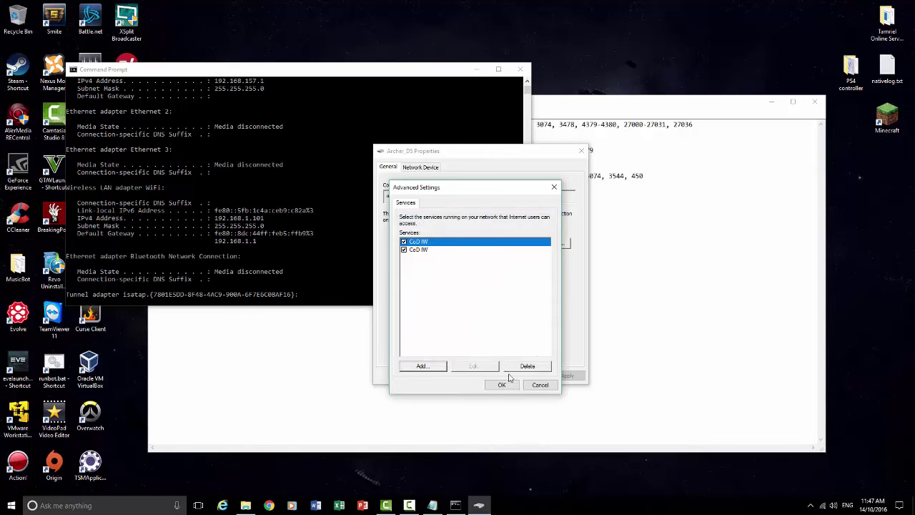
key(Return)
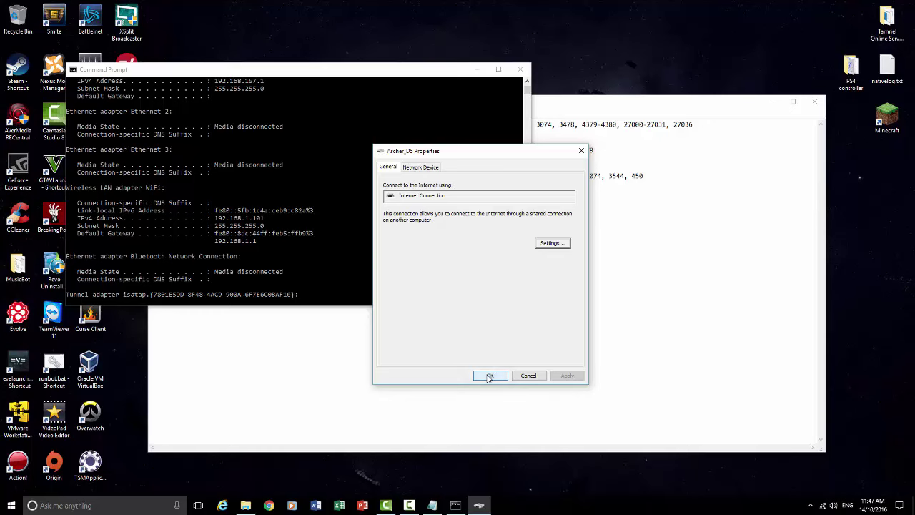
Save the router properties, bring Notepad forward, and minimise Command Prompt
click(487, 376)
click(530, 305)
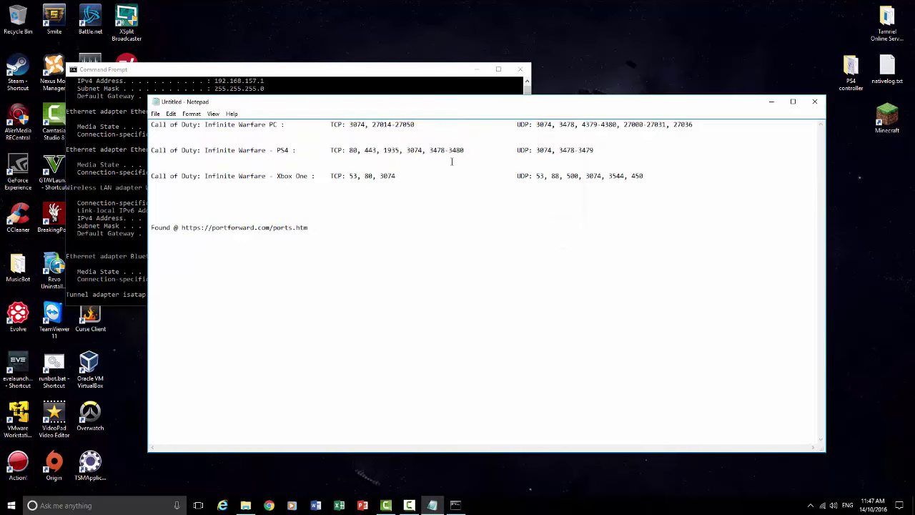
click(477, 73)
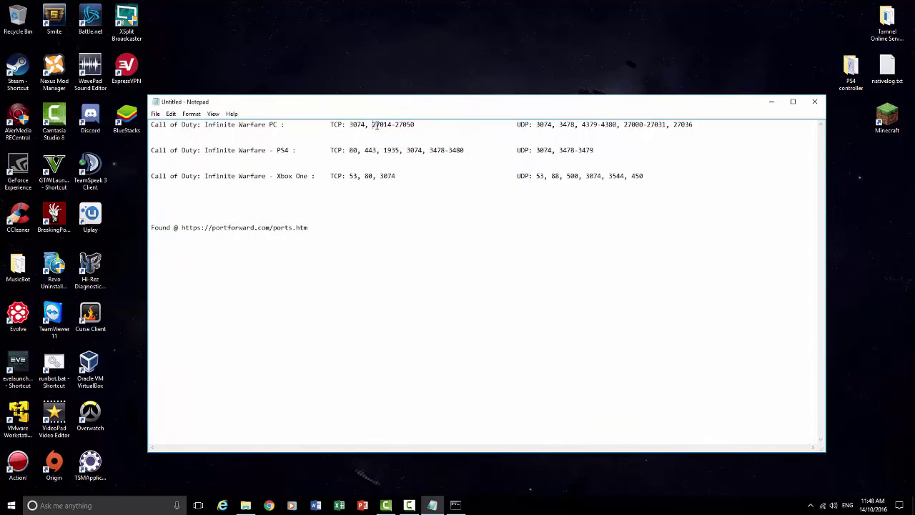
Click through the PC and PS4 port lines, undoing an accidental deletion in 450
drag(373, 125, 706, 128)
click(698, 126)
click(693, 127)
click(647, 174)
key(BackSpace)
key(ctrl+z)
click(628, 148)
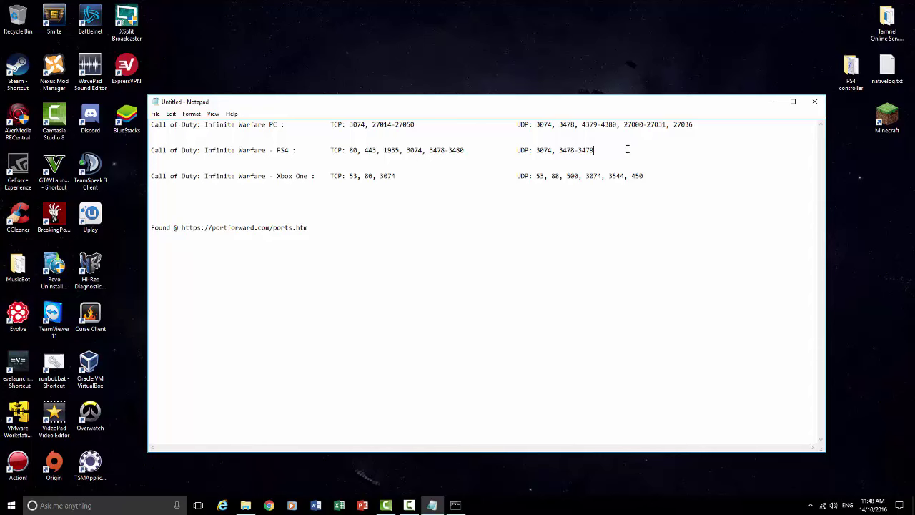